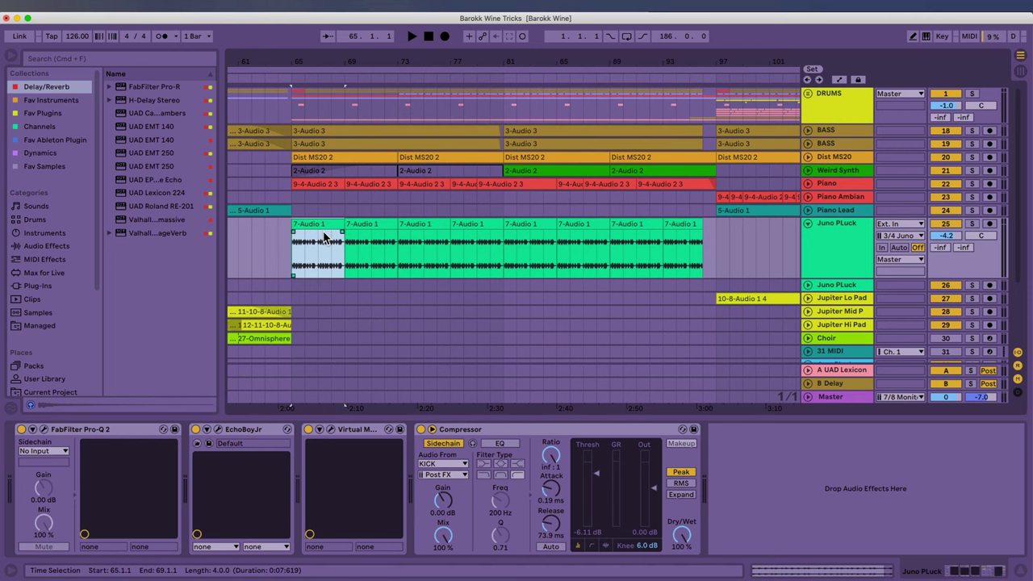
Solo Juno PLuck and play back its pluck part, zoomed in around bar 65
{"action": "left_click", "coordinate": [972, 225]}
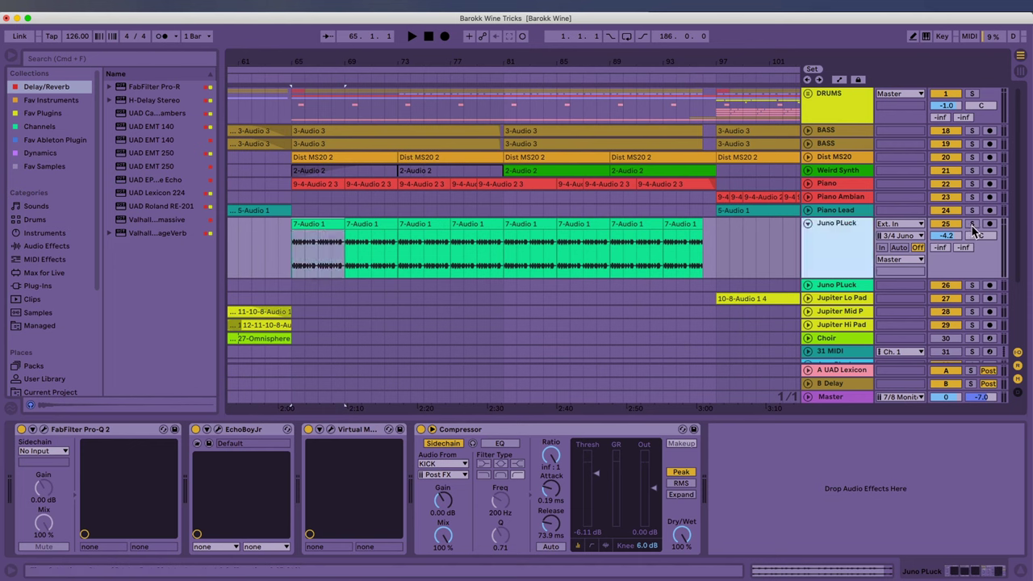
{"action": "key", "text": "space"}
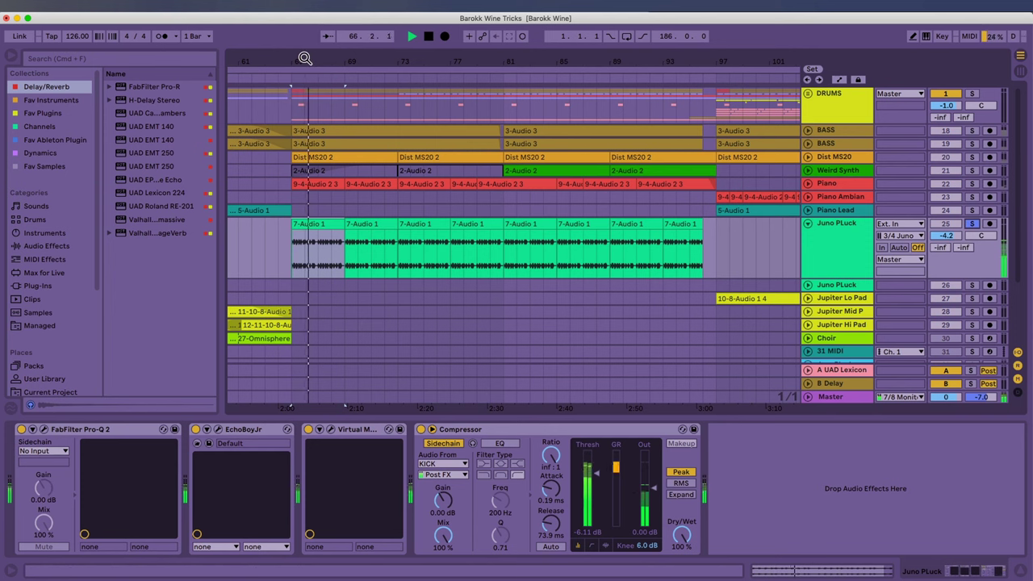
{"action": "left_click_drag", "start_coordinate": [305, 58], "coordinate": [347, 113]}
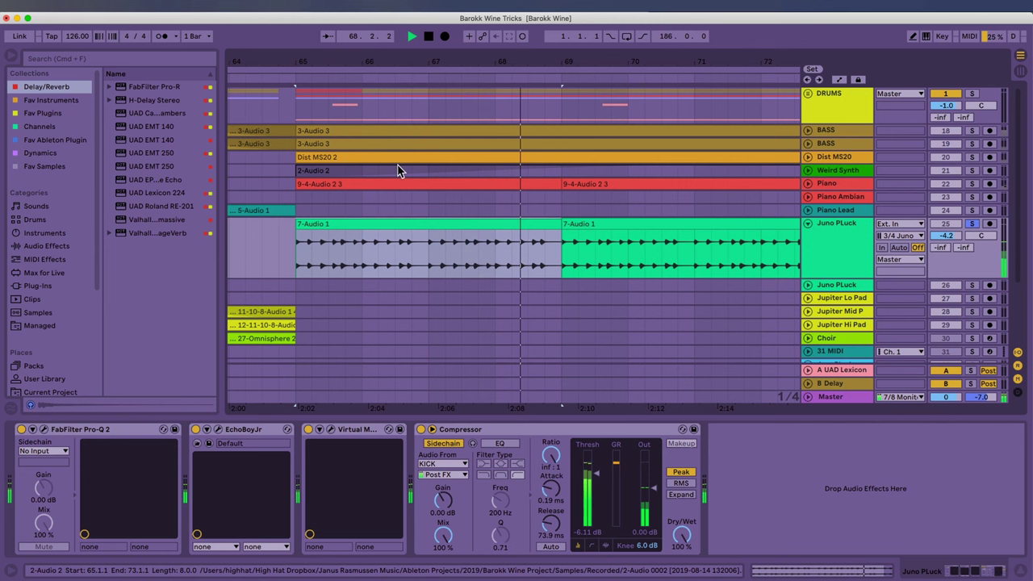
{"action": "key", "text": "space"}
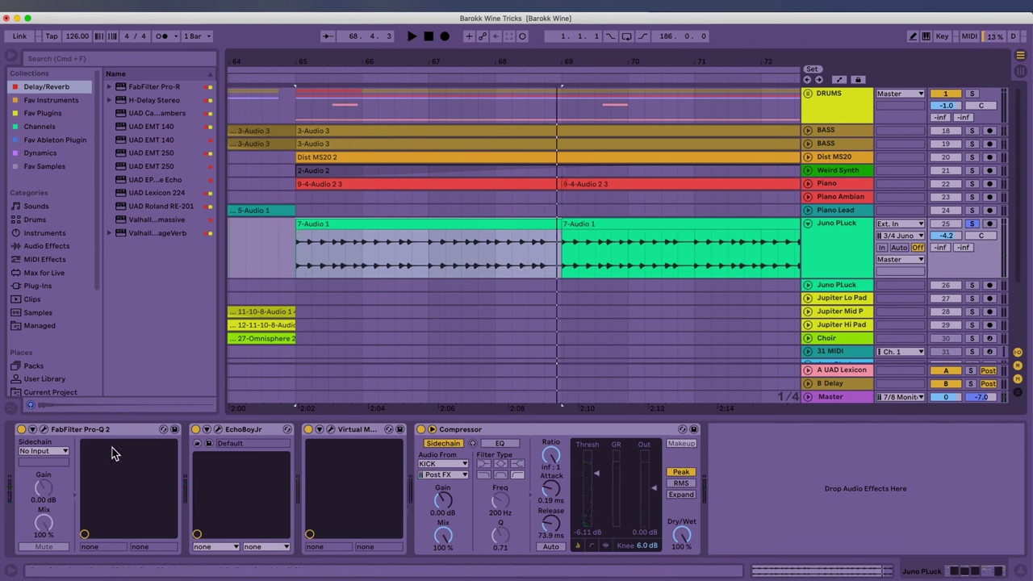
Open Juno PLuck's Pro-Q 2 and play the track to watch its notch cuts and low-pass curve
{"action": "left_click", "coordinate": [44, 430]}
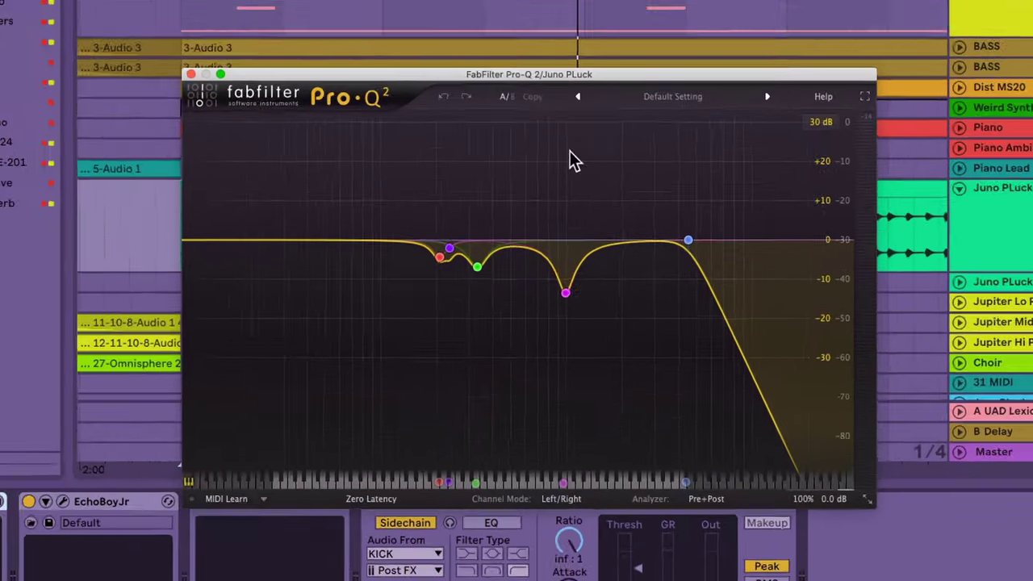
{"action": "mouse_move", "coordinate": [737, 300]}
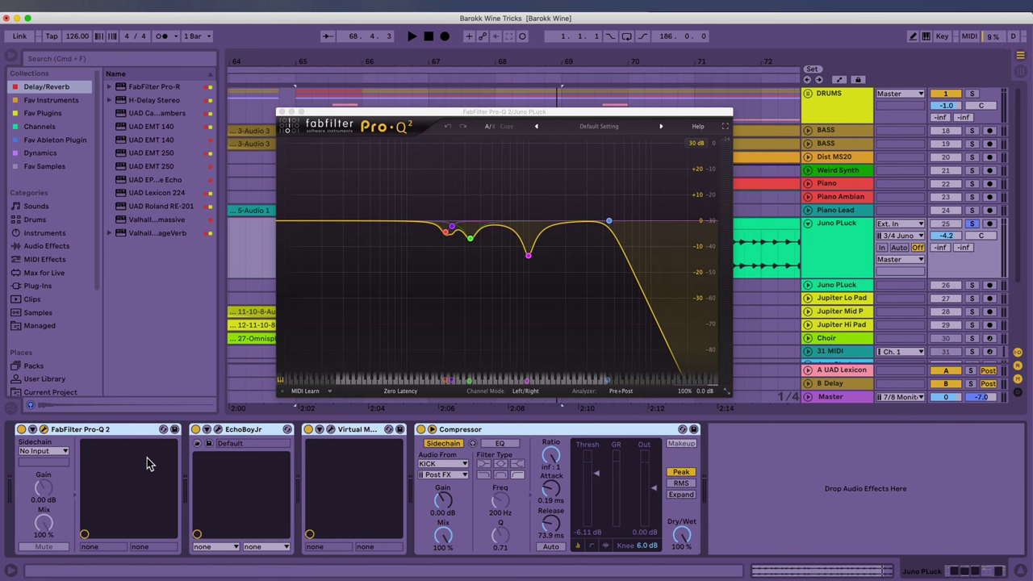
{"action": "key", "text": "space"}
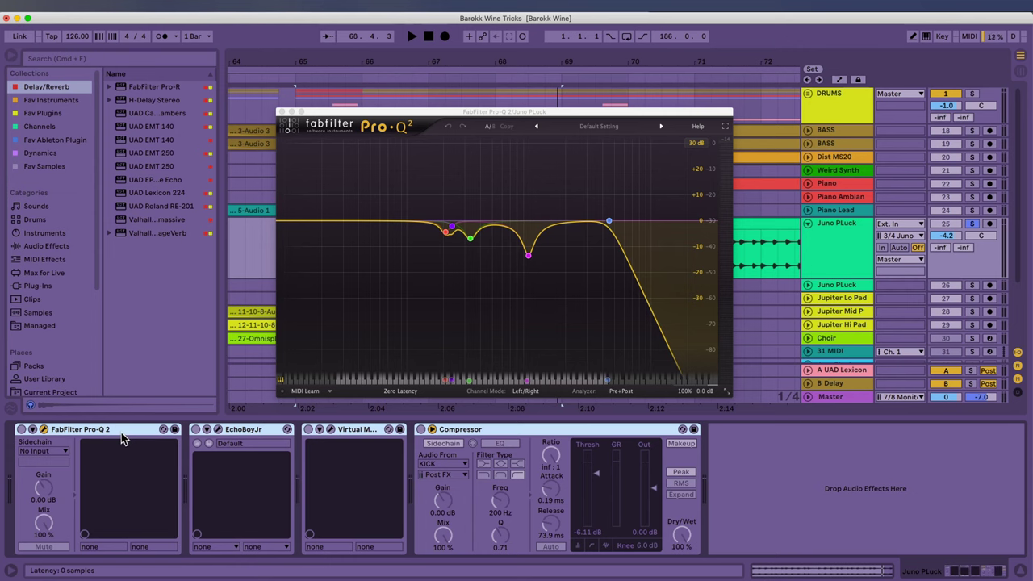
{"action": "left_click", "coordinate": [119, 434]}
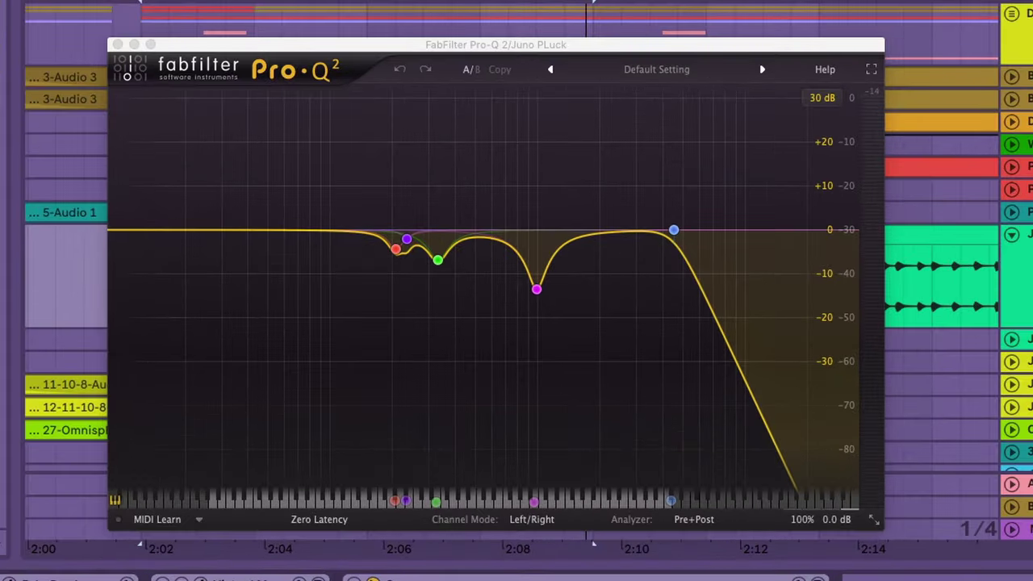
{"action": "key", "text": "space"}
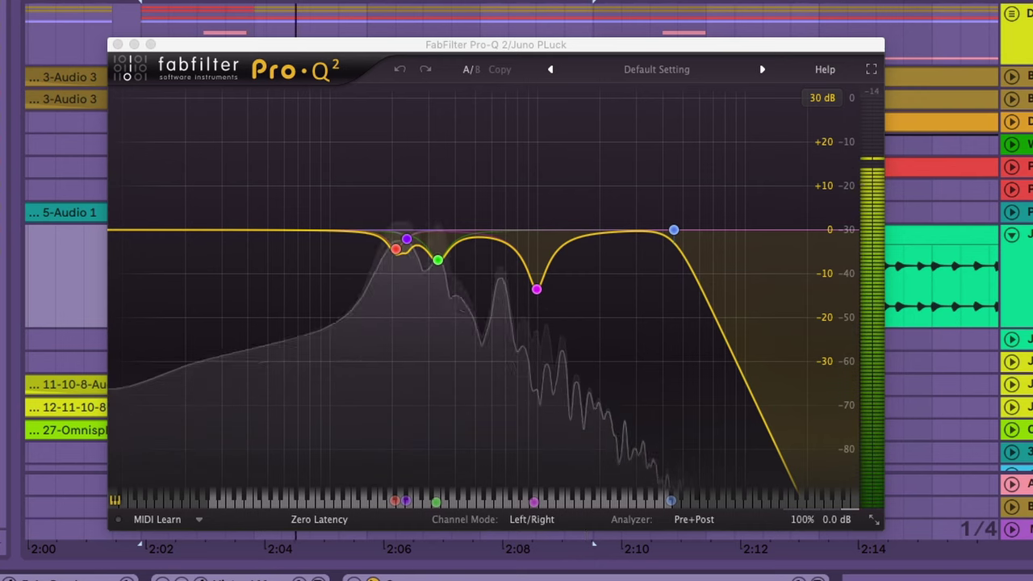
{"action": "mouse_move", "coordinate": [403, 203]}
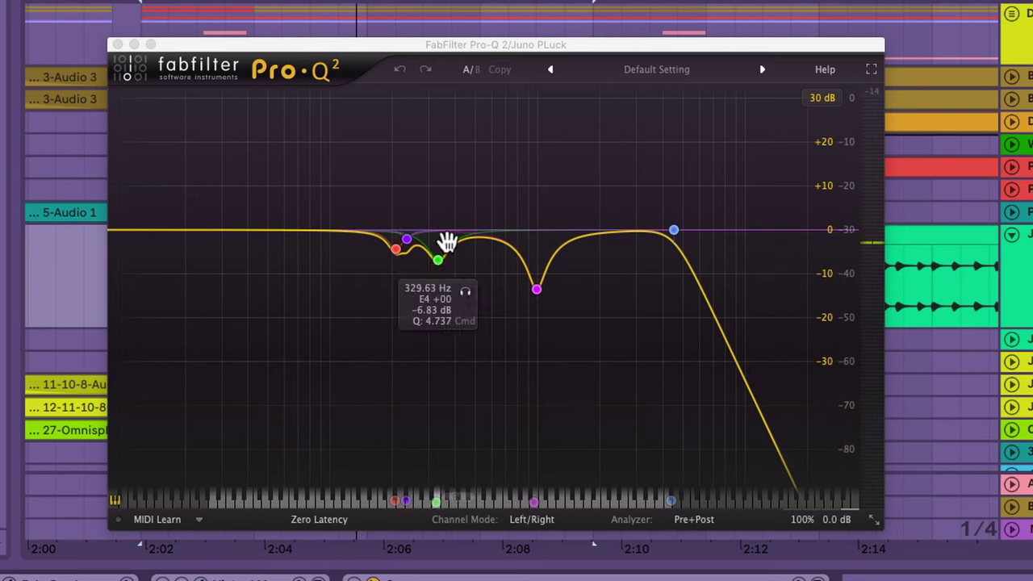
{"action": "mouse_move", "coordinate": [531, 282]}
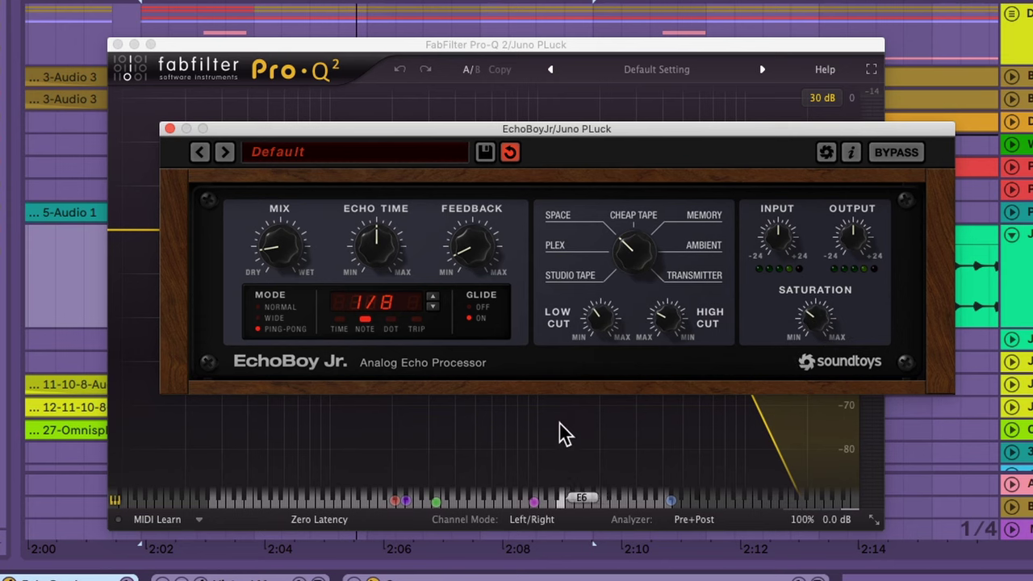
Play the track to hear the EchoBoy Jr echo, then open the Virtual Mix Rack window
{"action": "key", "text": "space"}
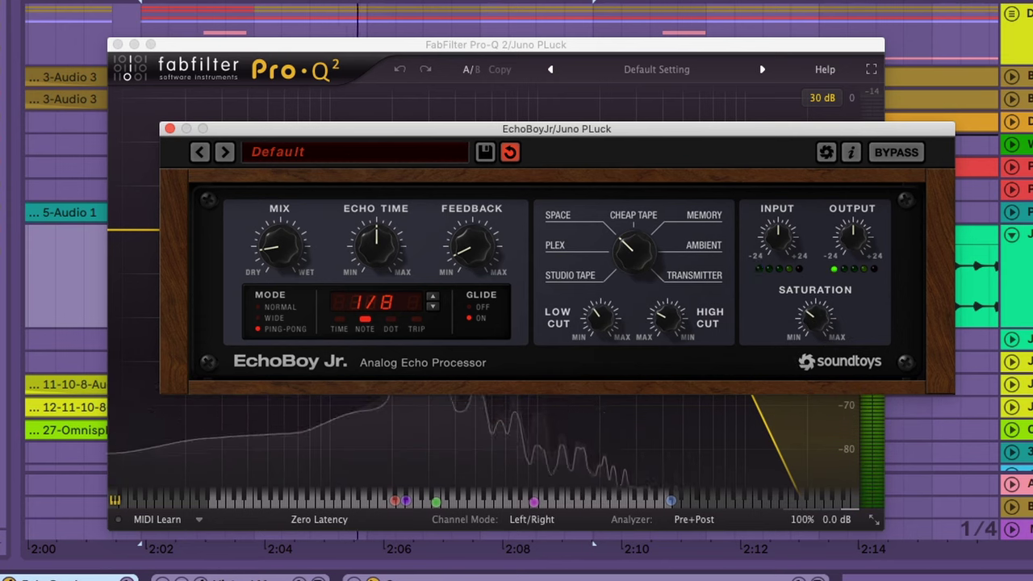
{"action": "key", "text": "space"}
{"action": "left_click", "coordinate": [238, 580]}
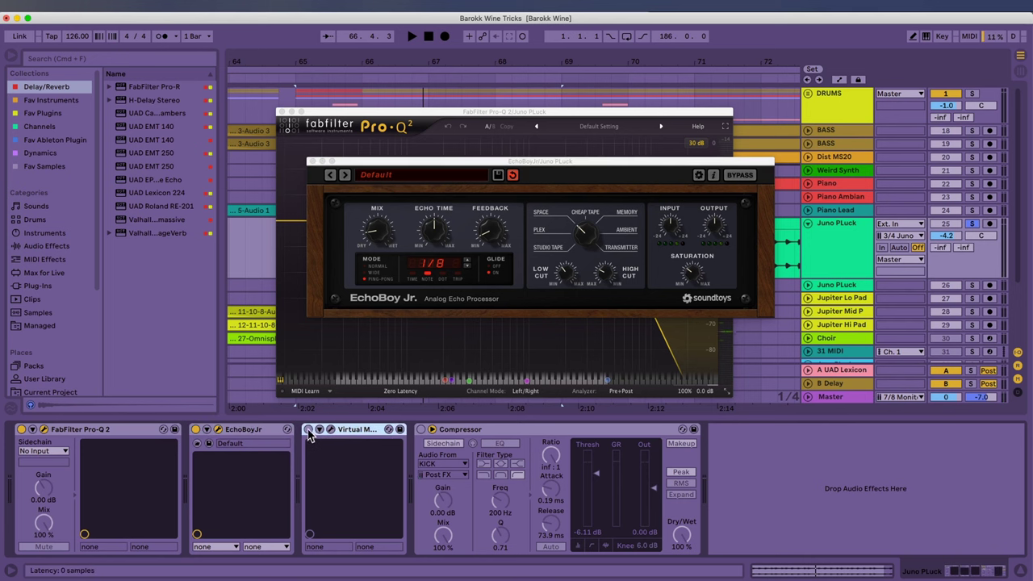
{"action": "left_click", "coordinate": [330, 431]}
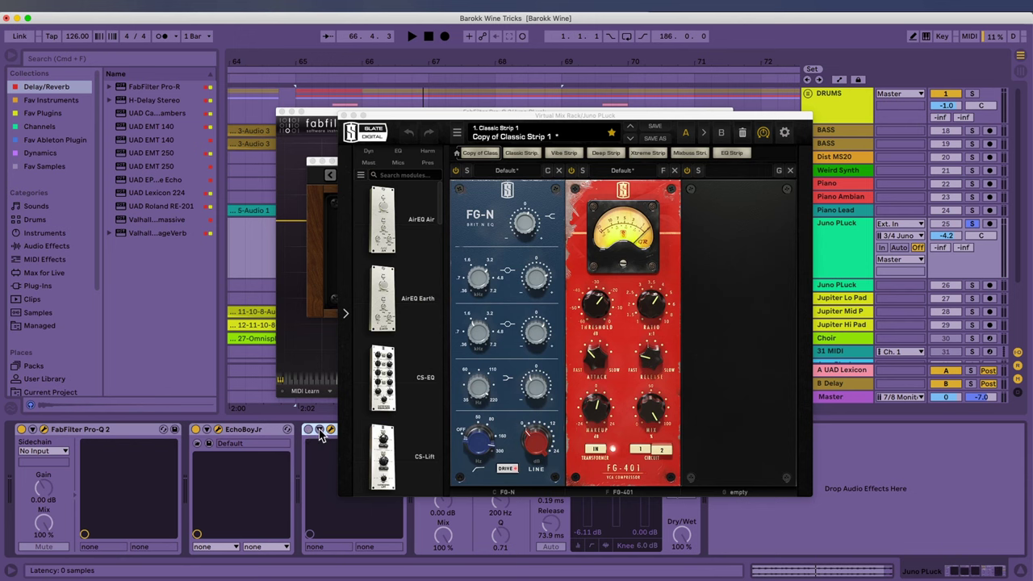
Move the Virtual Mix Rack window up, enable it, and inspect the FG-N's 209 Hz high-pass
{"action": "left_click", "coordinate": [505, 92]}
{"action": "left_click_drag", "start_coordinate": [489, 121], "coordinate": [522, 66]}
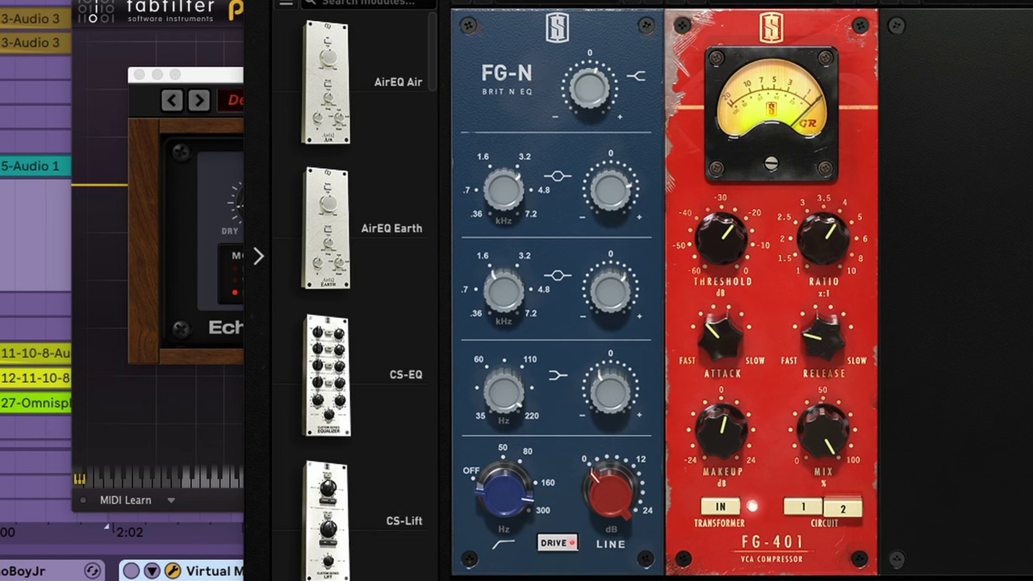
{"action": "left_click", "coordinate": [131, 571]}
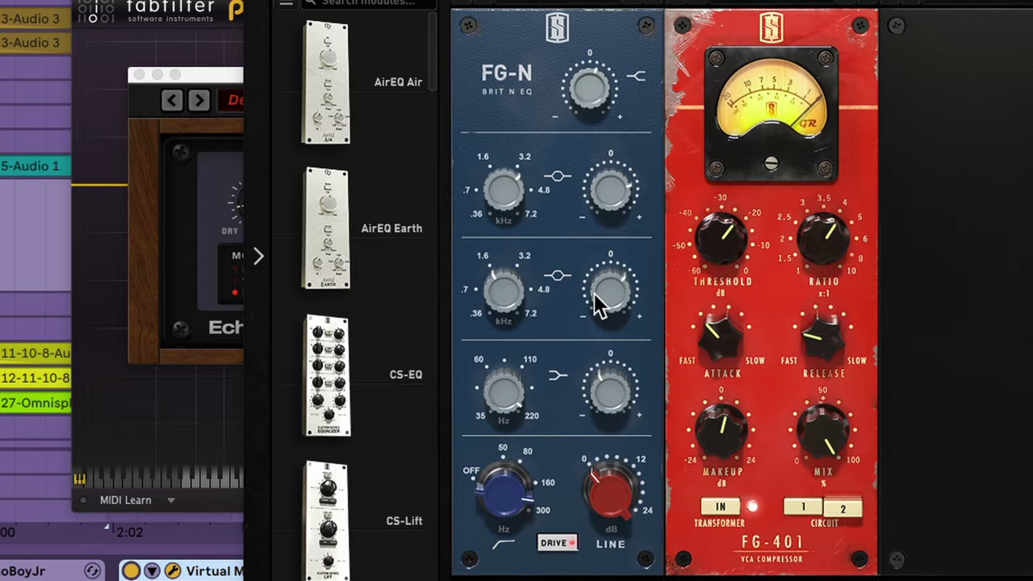
{"action": "mouse_move", "coordinate": [605, 98]}
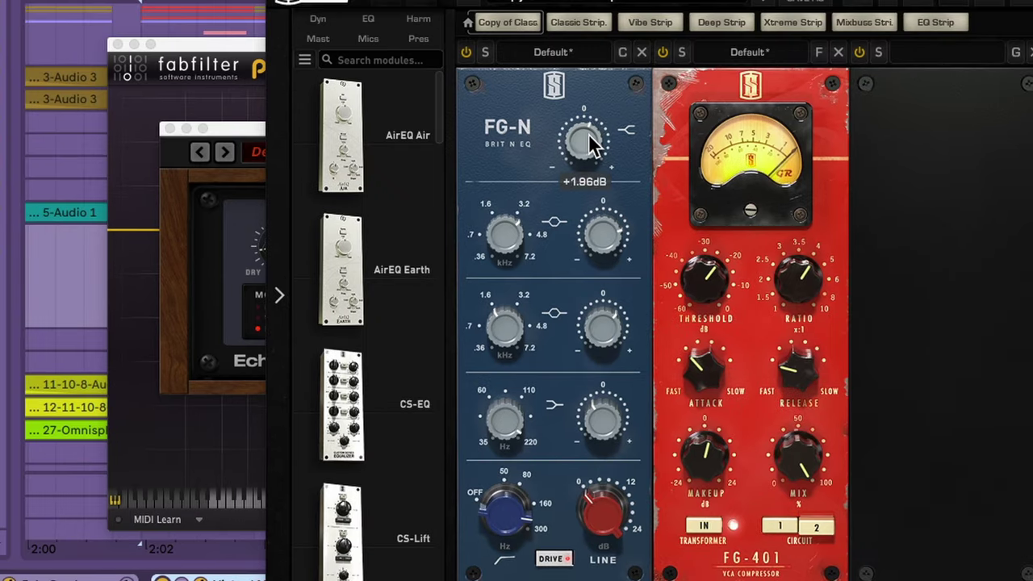
{"action": "mouse_move", "coordinate": [507, 229]}
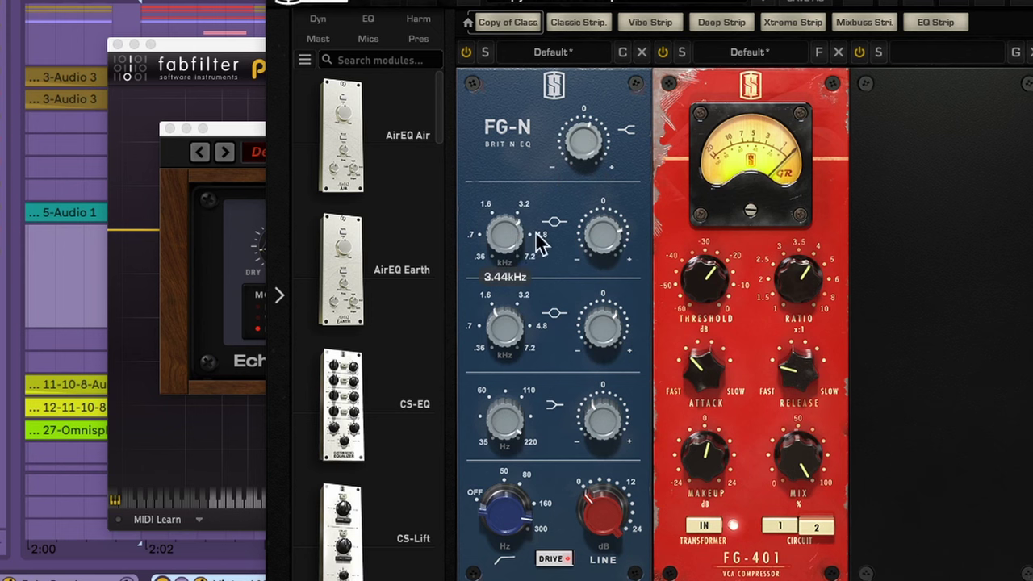
{"action": "mouse_move", "coordinate": [599, 236]}
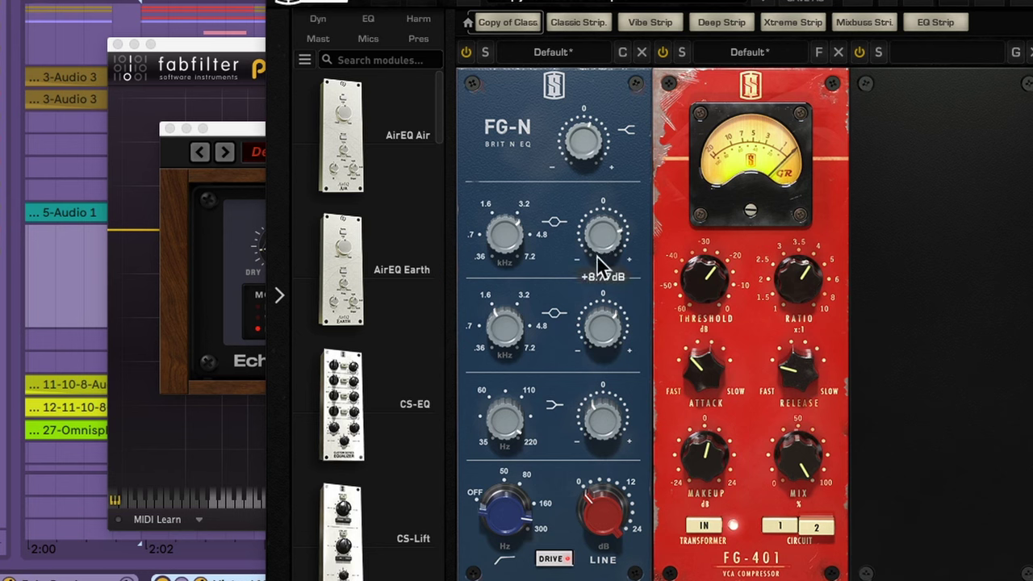
{"action": "mouse_move", "coordinate": [496, 331]}
{"action": "mouse_move", "coordinate": [601, 420]}
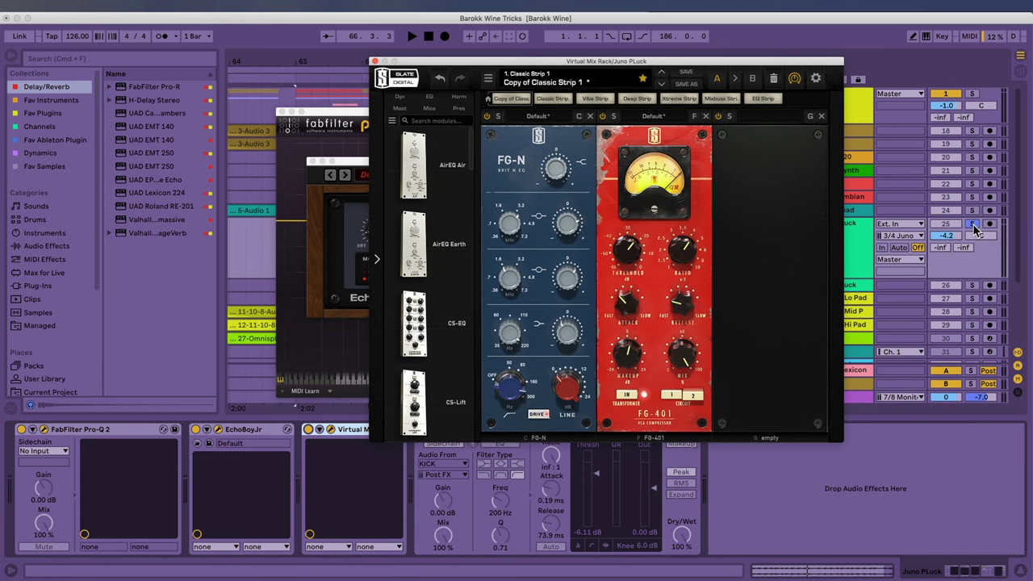
Unsolo Juno PLuck and play the full mix with Virtual Mix Rack bypassed
{"action": "left_click", "coordinate": [973, 226]}
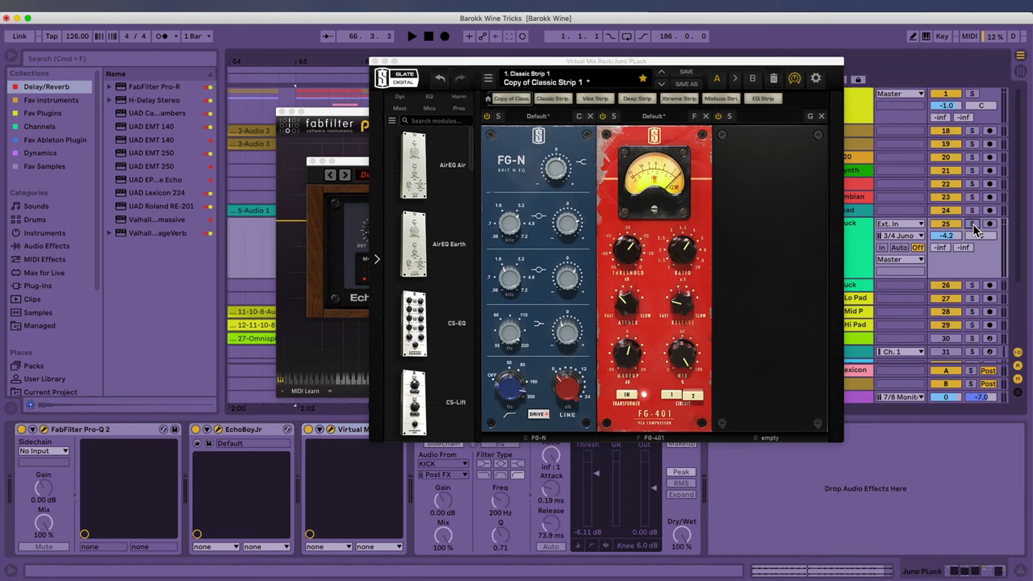
{"action": "key", "text": "space"}
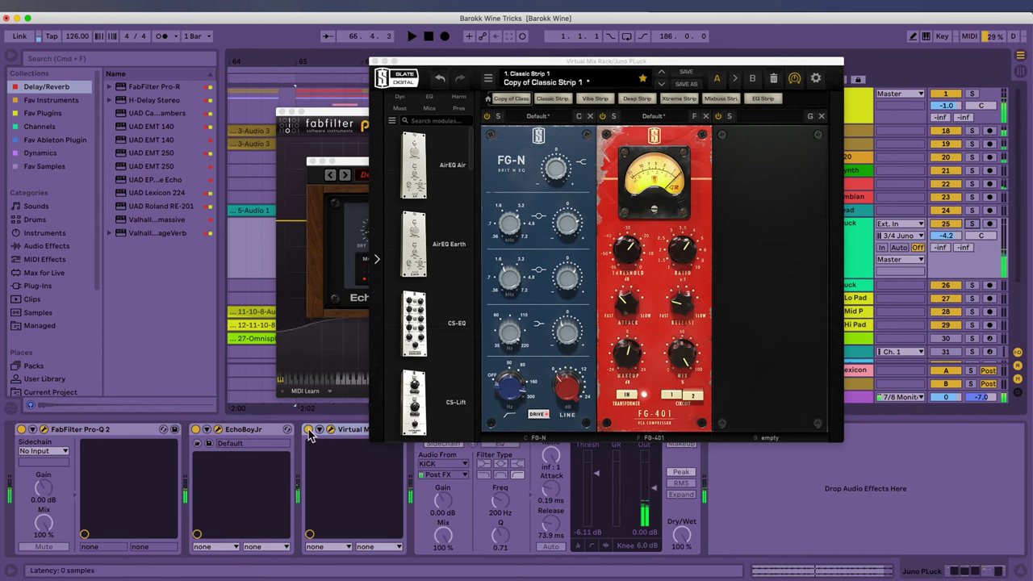
{"action": "left_click", "coordinate": [310, 429]}
{"action": "key", "text": "space"}
{"action": "key", "text": "space"}
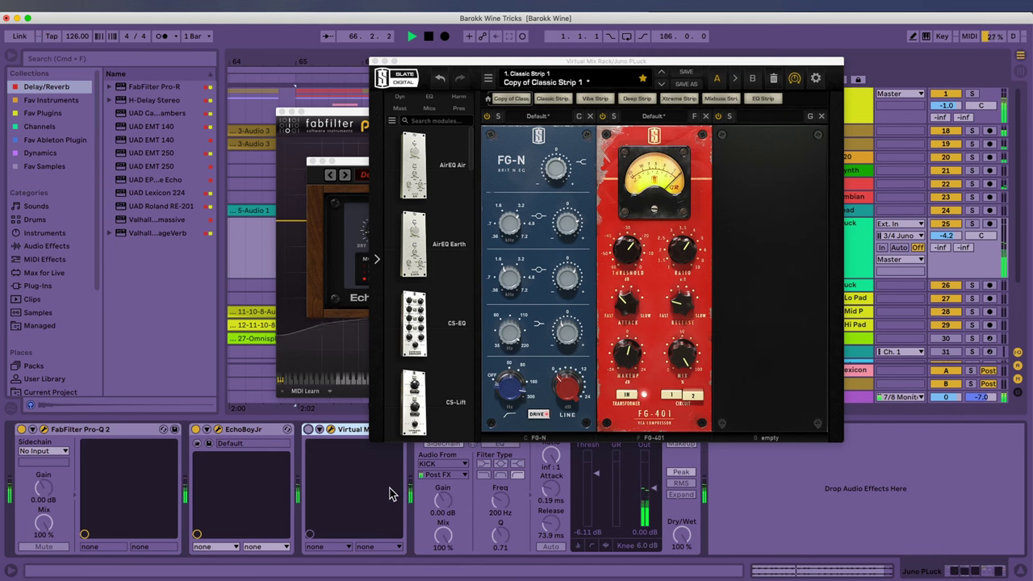
Re-enable Virtual Mix Rack and close the Virtual Mix Rack and EchoBoy windows
{"action": "left_click", "coordinate": [310, 429]}
{"action": "key", "text": "space"}
{"action": "left_click", "coordinate": [376, 62]}
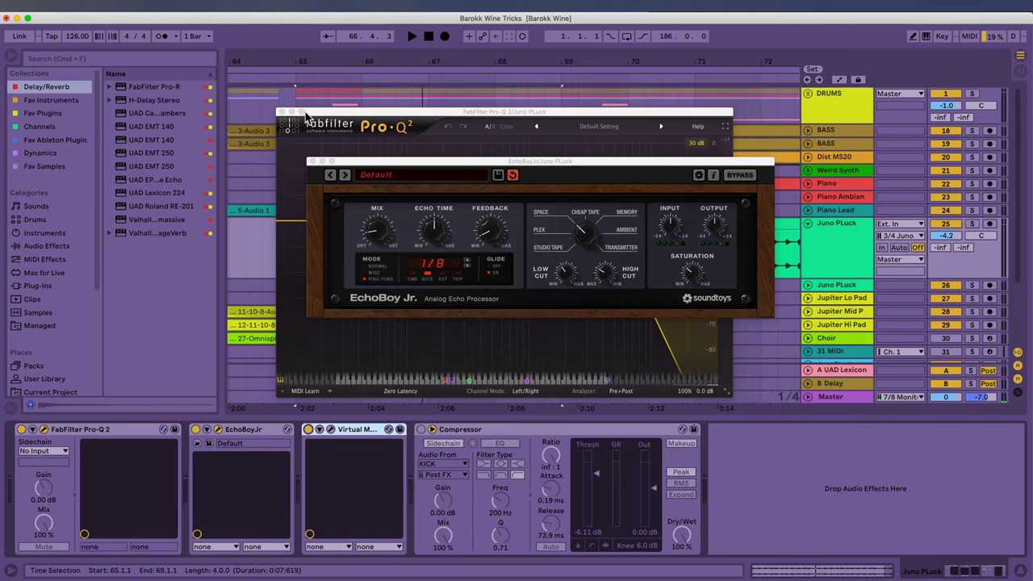
{"action": "left_click", "coordinate": [312, 164]}
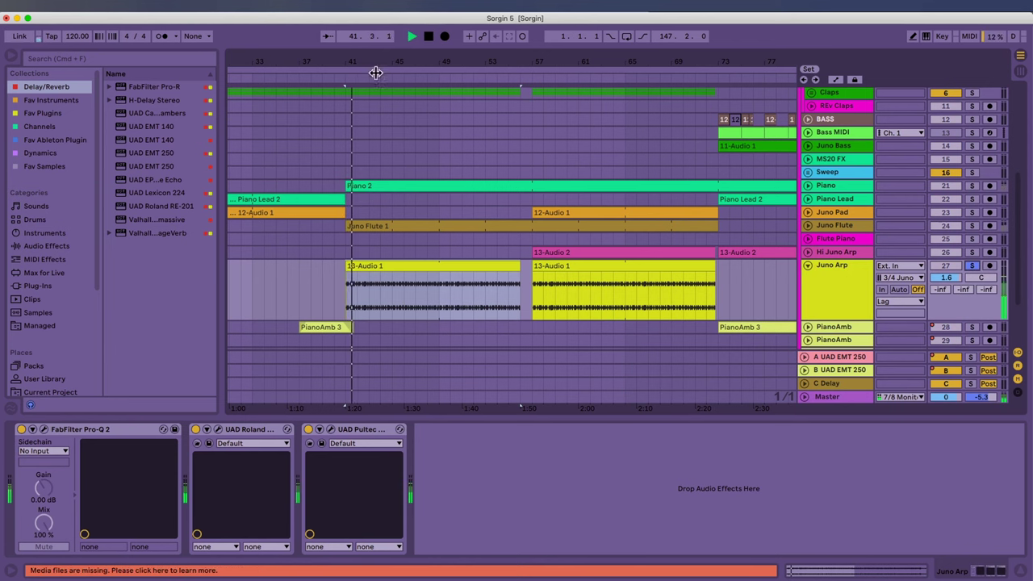
Zoom in, stop playback and select the Juno Arp track in the Sorgin session
{"action": "key", "text": "plus"}
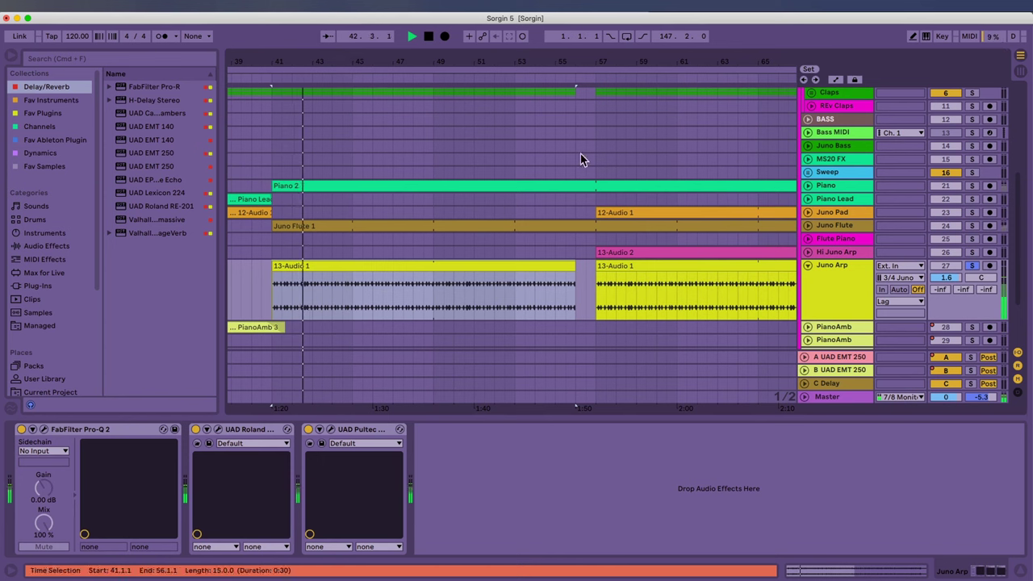
{"action": "key", "text": "space"}
{"action": "left_click", "coordinate": [844, 286]}
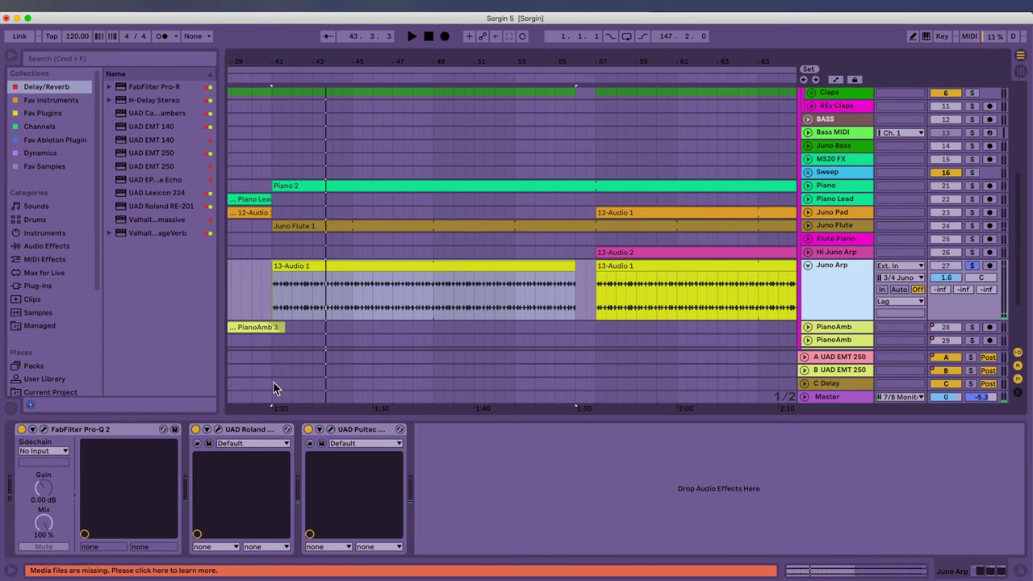
Open Juno Arp's Pro-Q 2 and inspect its low cut, +5.41 dB 2477 Hz bell, and high cut
{"action": "left_click", "coordinate": [44, 430]}
{"action": "left_click_drag", "start_coordinate": [965, 128], "coordinate": [543, 216]}
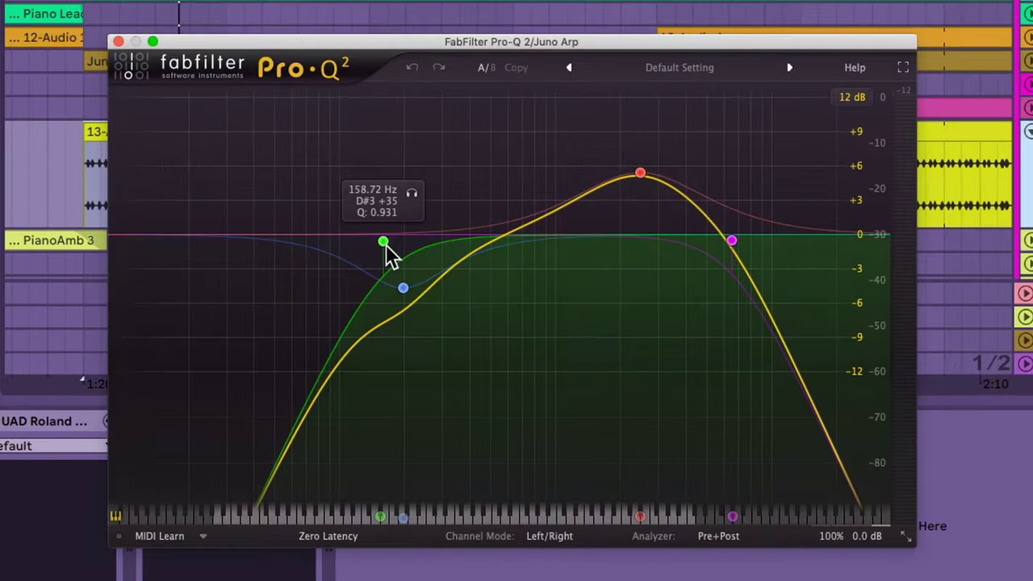
{"action": "left_click", "coordinate": [440, 327]}
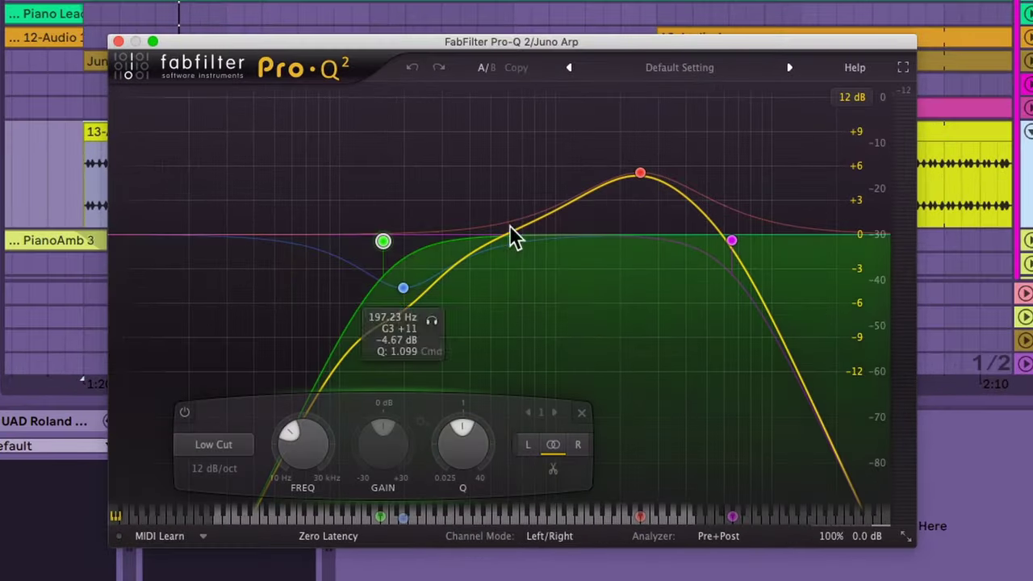
{"action": "left_click", "coordinate": [643, 174]}
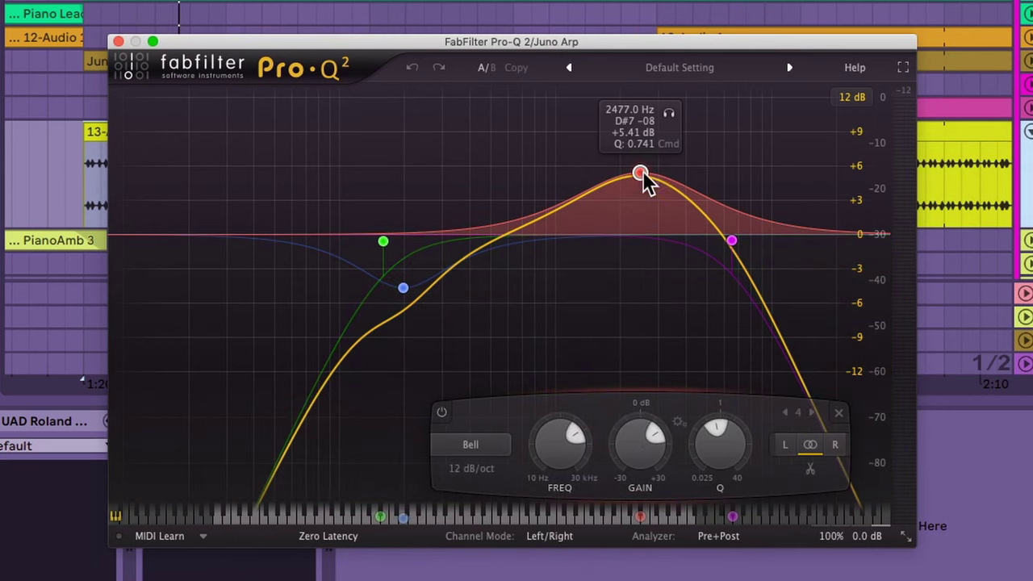
{"action": "left_click", "coordinate": [735, 240]}
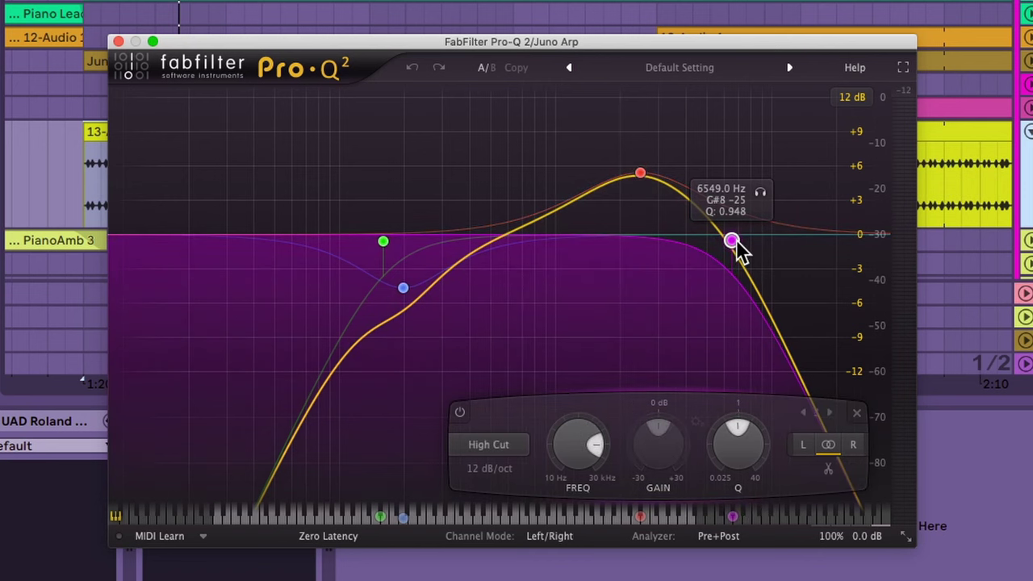
Close Pro-Q 2 and open Juno Arp's Space Echo RE-201 and Pultec EQ windows, centred
{"action": "left_click", "coordinate": [117, 41]}
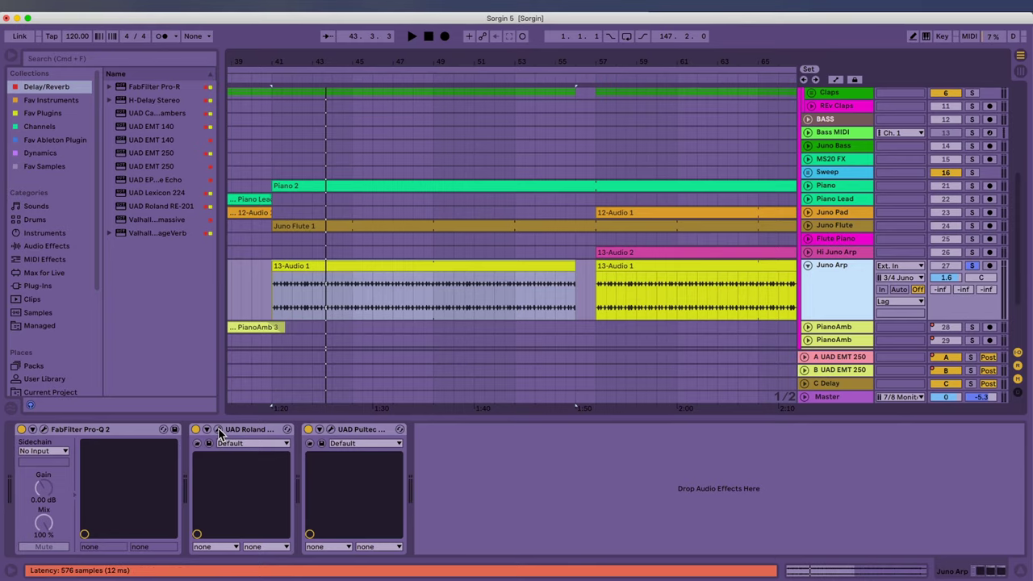
{"action": "left_click", "coordinate": [218, 430]}
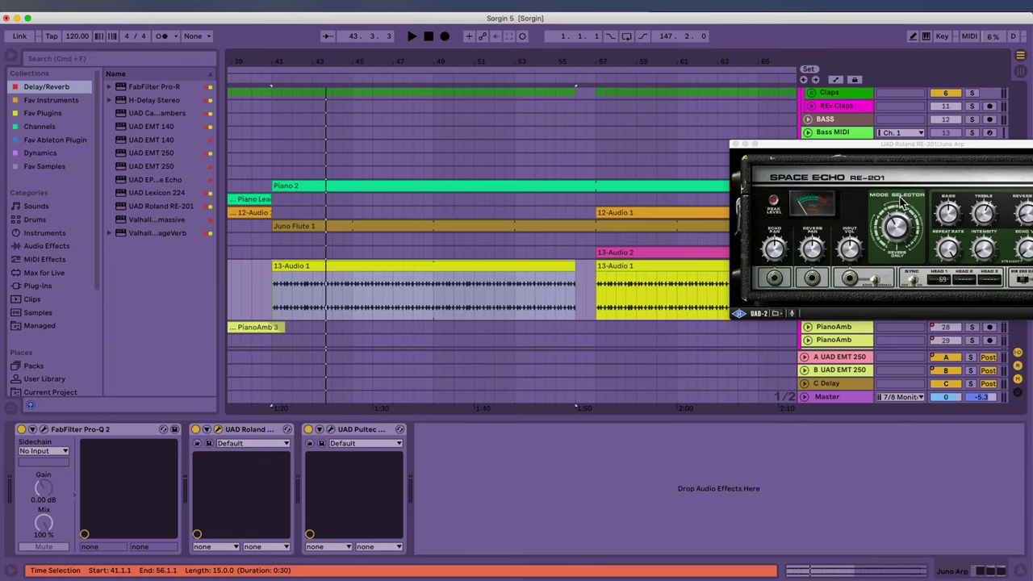
{"action": "left_click_drag", "start_coordinate": [910, 147], "coordinate": [472, 260]}
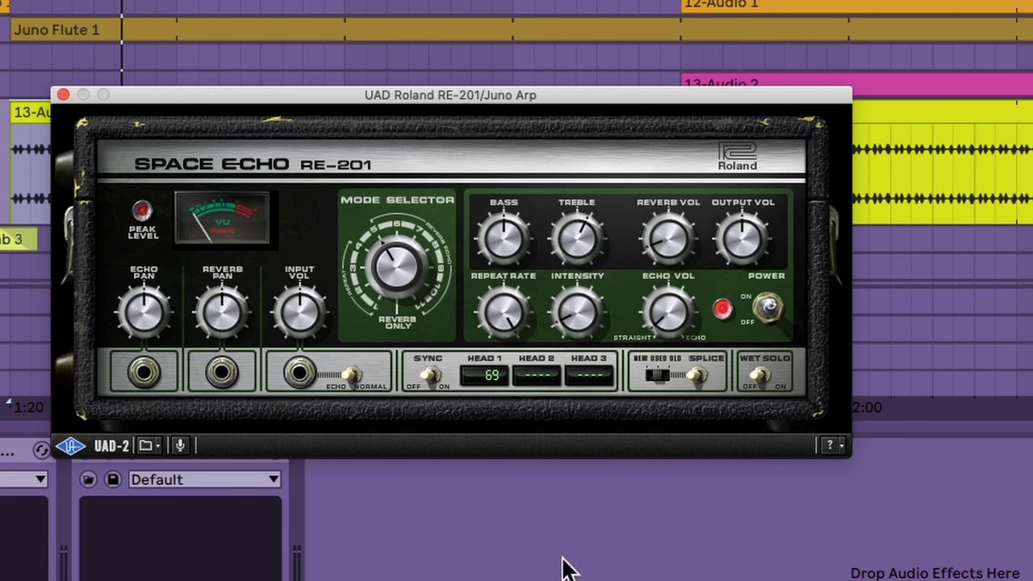
{"action": "left_click_drag", "start_coordinate": [450, 117], "coordinate": [456, 30]}
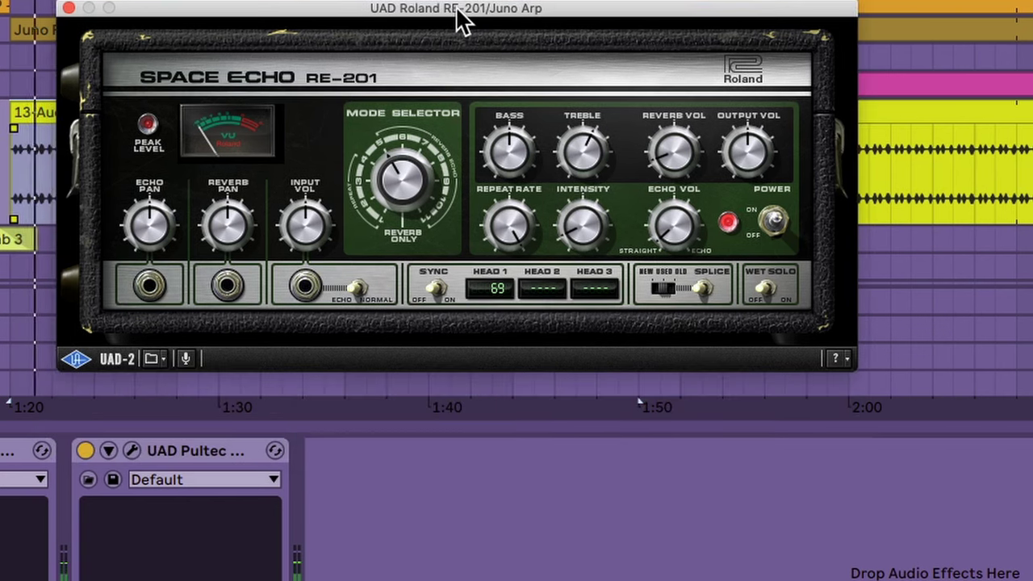
{"action": "left_click", "coordinate": [133, 451]}
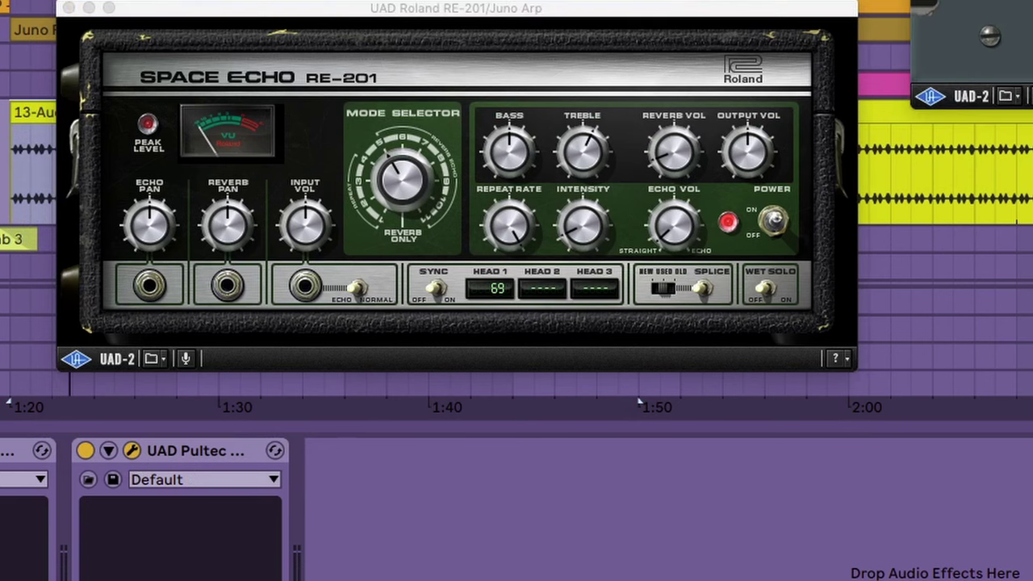
{"action": "left_click_drag", "start_coordinate": [1025, 2], "coordinate": [135, 139]}
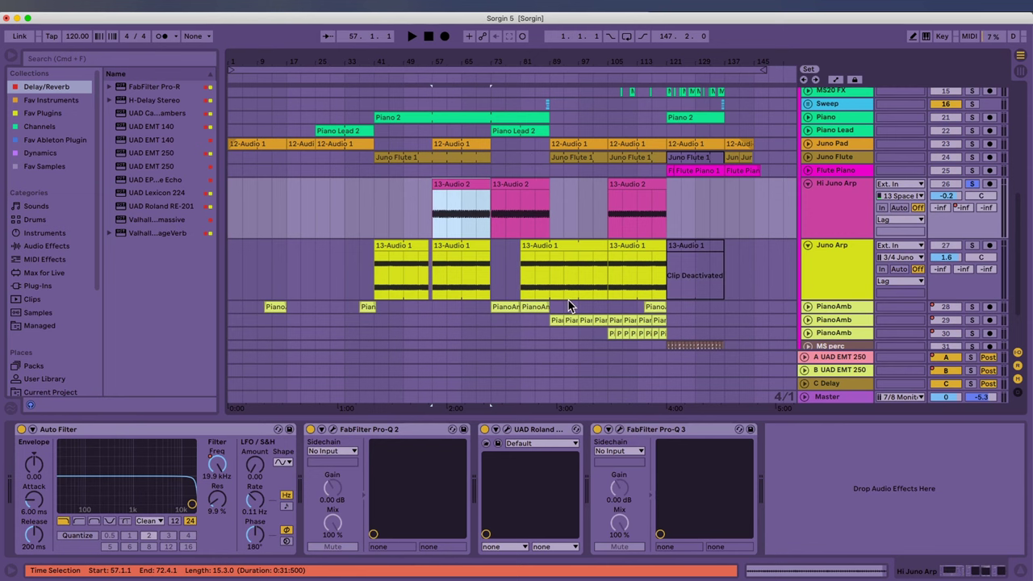
Play Hi Juno Arp zoomed to bars 49–105 and briefly check its Pro-Q 2
{"action": "key", "text": "space"}
{"action": "left_click_drag", "start_coordinate": [454, 59], "coordinate": [491, 143]}
{"action": "key", "text": "space"}
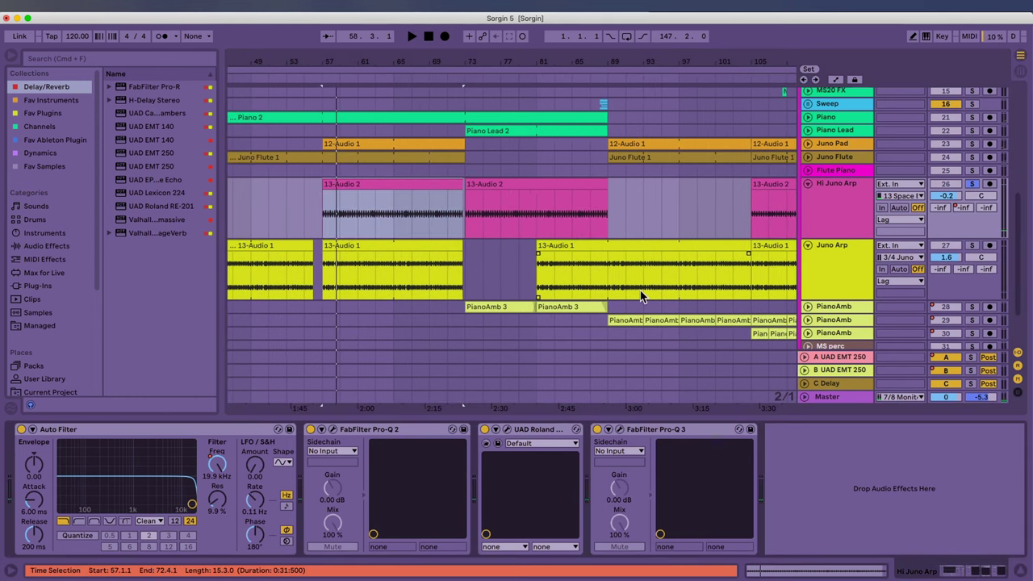
{"action": "left_click", "coordinate": [331, 428]}
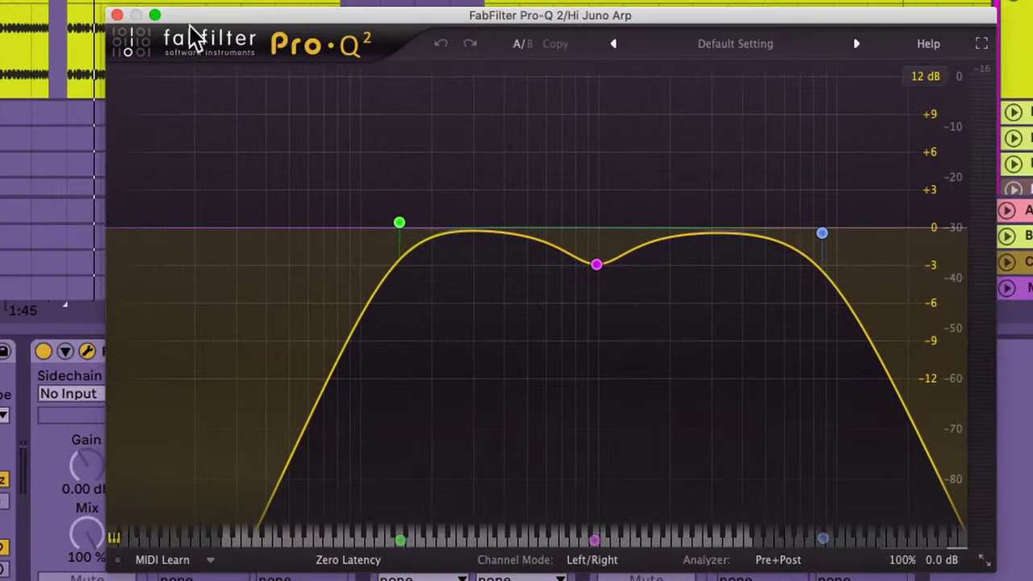
{"action": "left_click", "coordinate": [117, 14]}
{"action": "left_click_drag", "start_coordinate": [807, 5], "coordinate": [702, 10]}
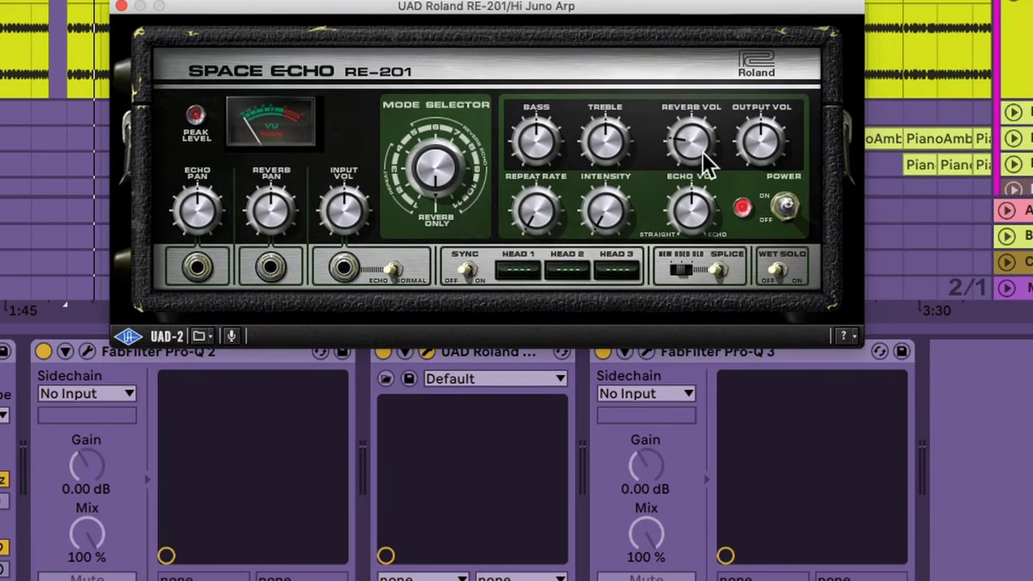
{"action": "key", "text": "space"}
Compare the Pro-Q 3 880 Hz notch bypassed and active, then close the plugin windows
{"action": "left_click", "coordinate": [645, 352]}
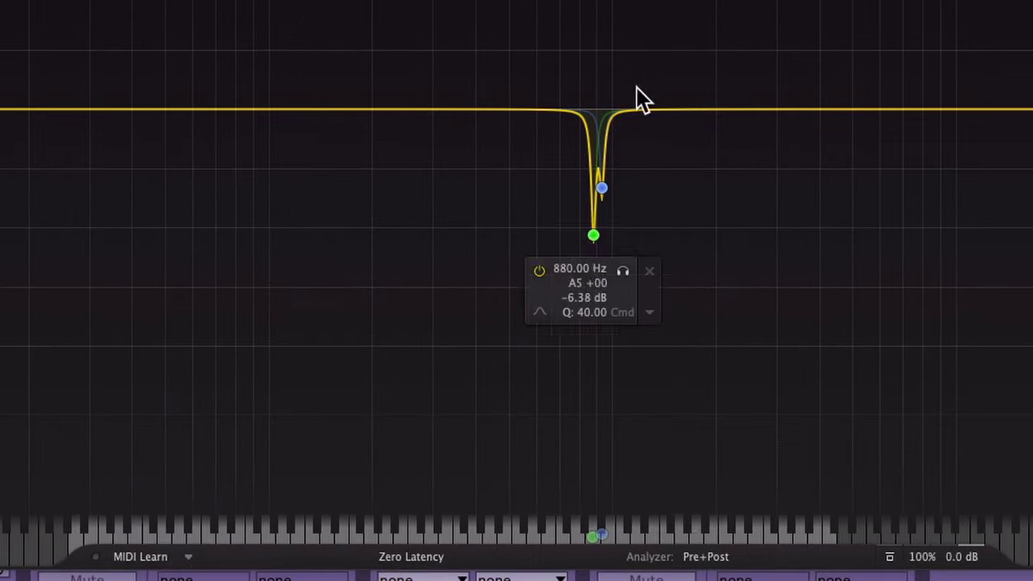
{"action": "left_click", "coordinate": [594, 235]}
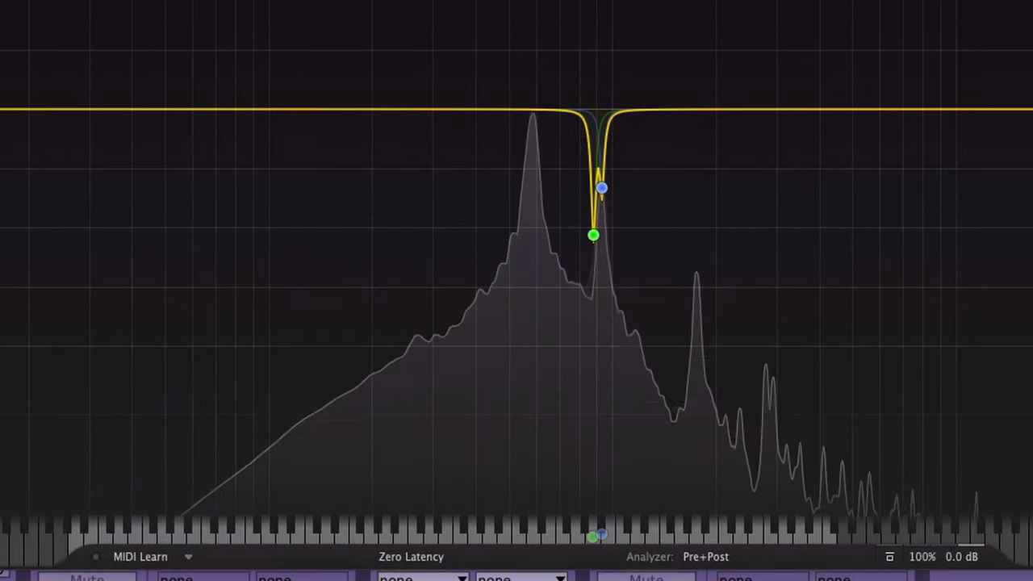
{"action": "left_click", "coordinate": [378, 416]}
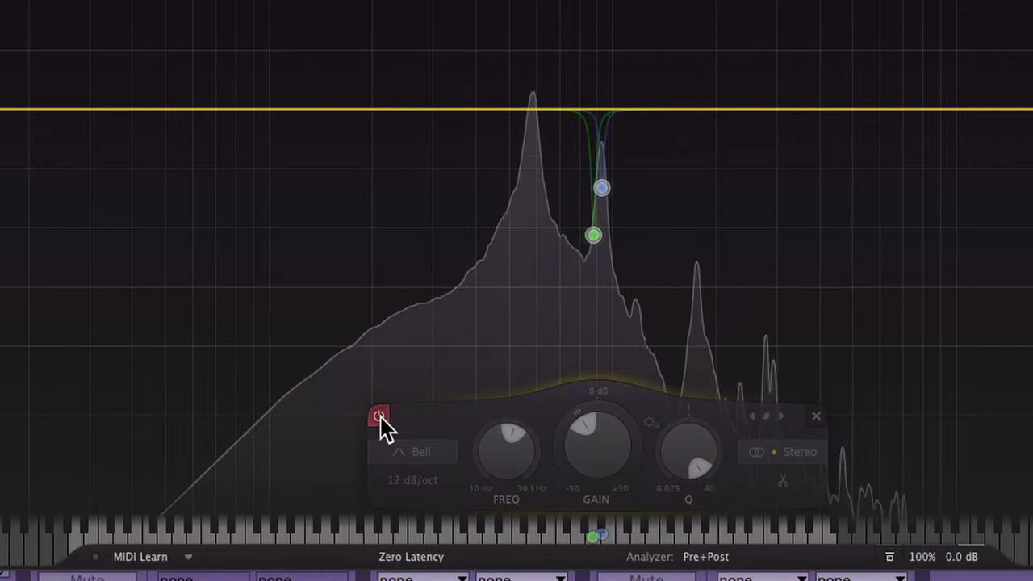
{"action": "left_click", "coordinate": [380, 416]}
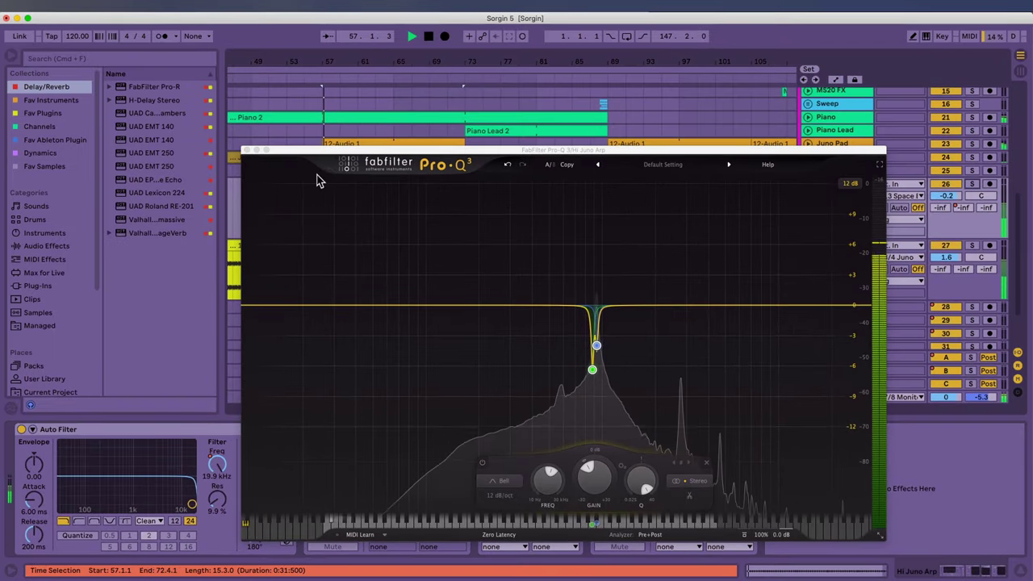
{"action": "left_click", "coordinate": [246, 150]}
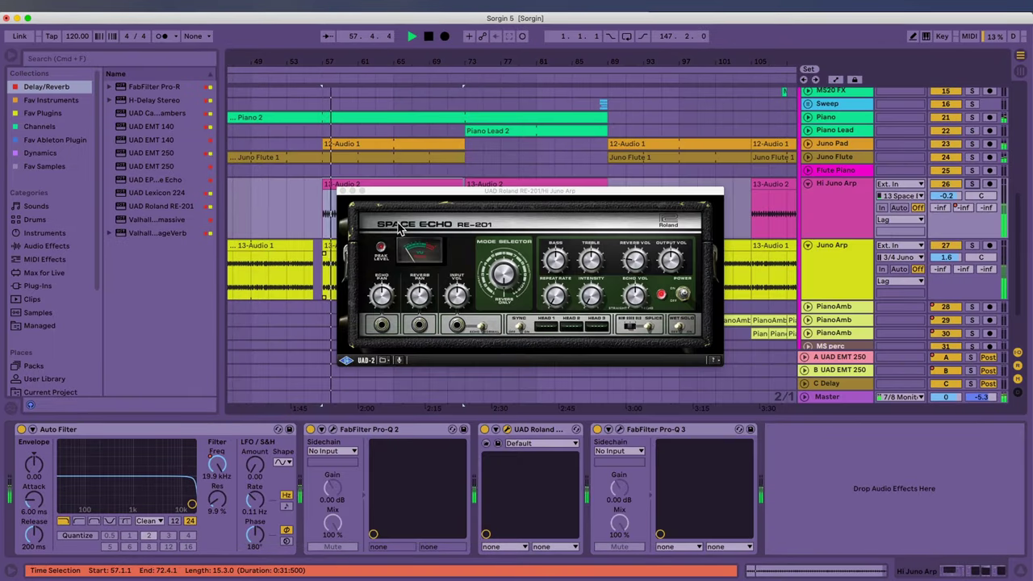
{"action": "left_click", "coordinate": [340, 193]}
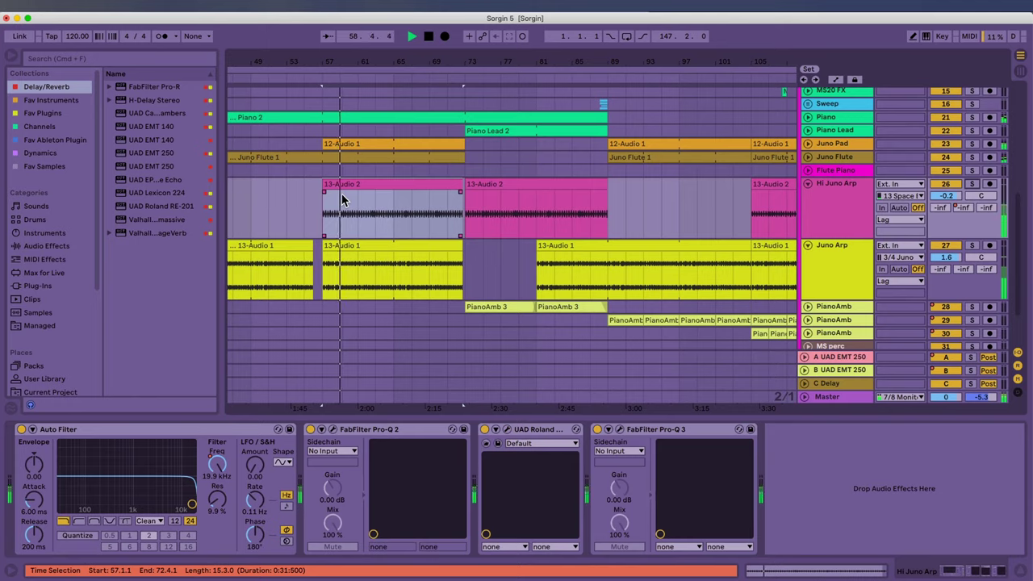